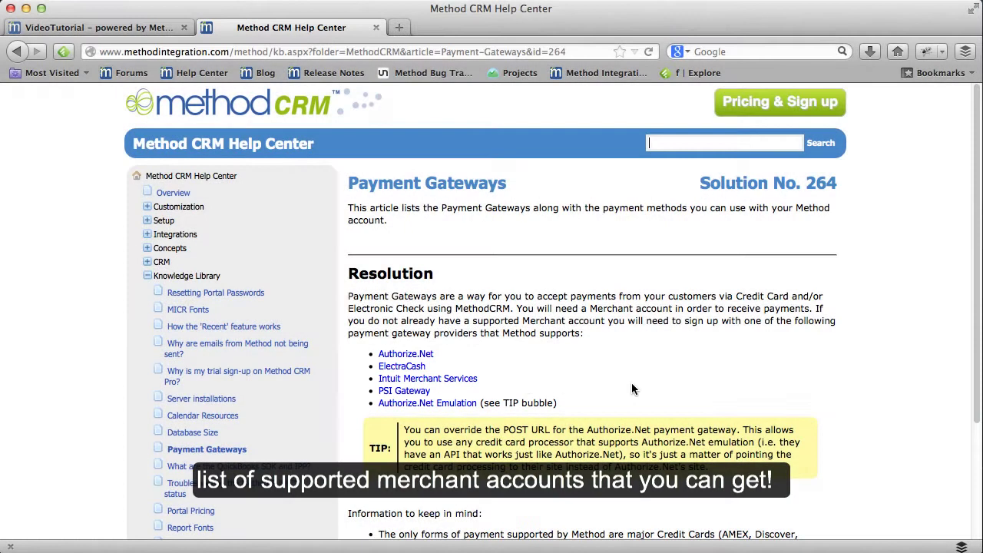
# Scroll through the Payment Gateways help article (Solution No. 264) before moving to the Home Dashboard.
pyautogui.scroll(-5, 629, 389)
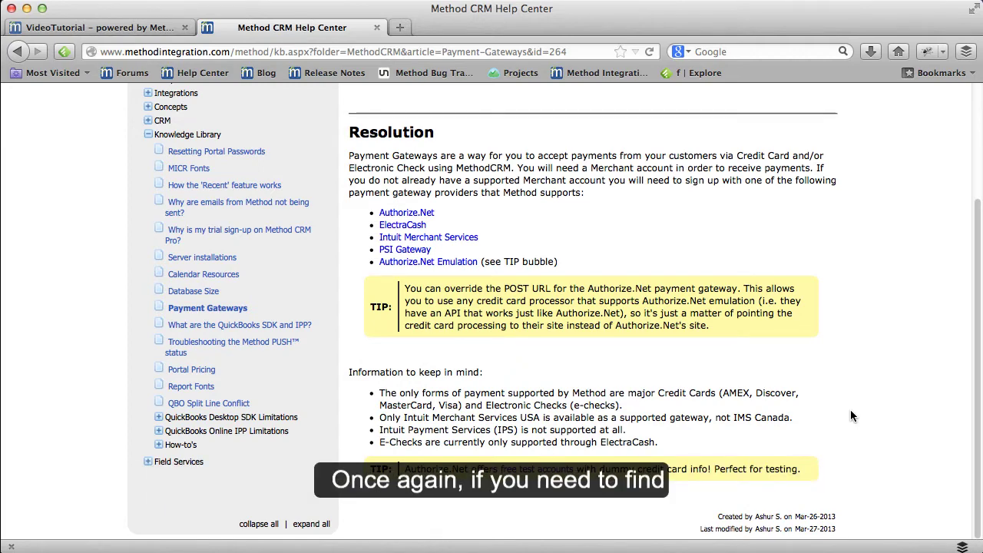
pyautogui.scroll(3, 850, 415)
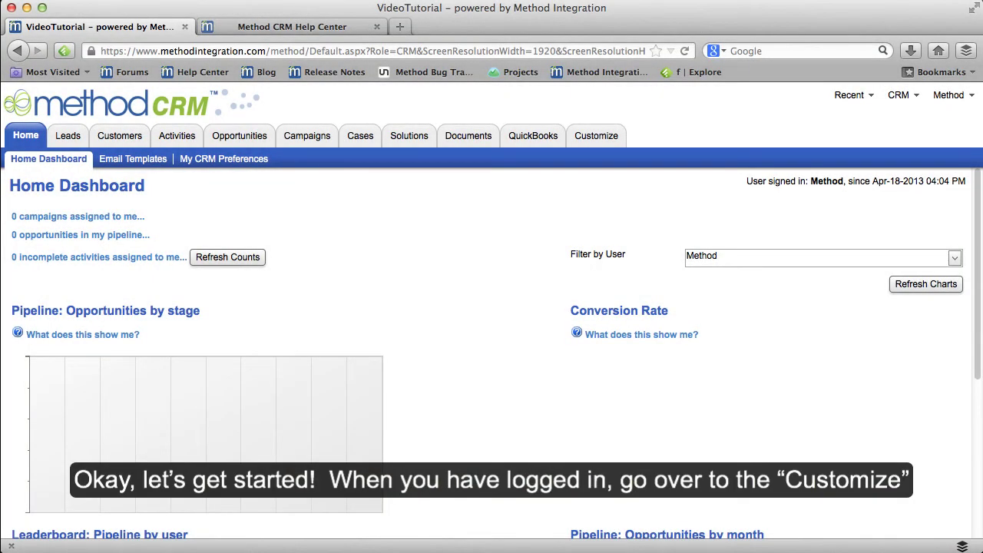
# Go to Customize > My Account > Payment Gateways and start adding a new payment gateway.
pyautogui.click(588, 138)
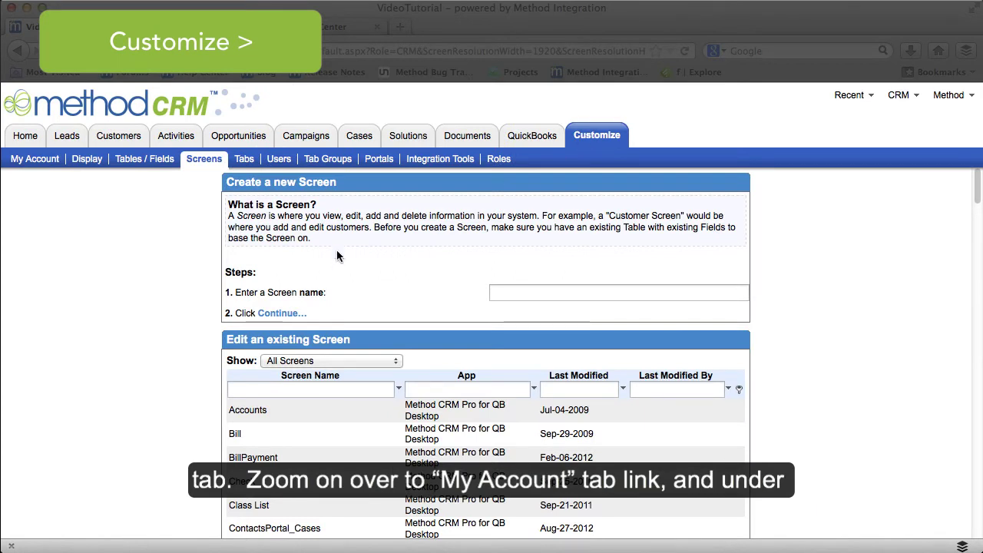
pyautogui.click(35, 160)
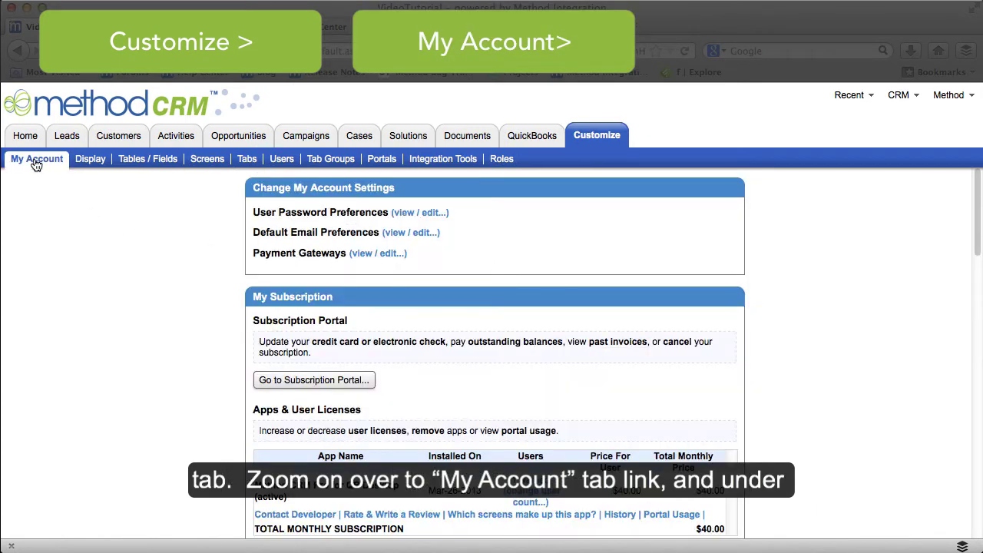
pyautogui.click(367, 258)
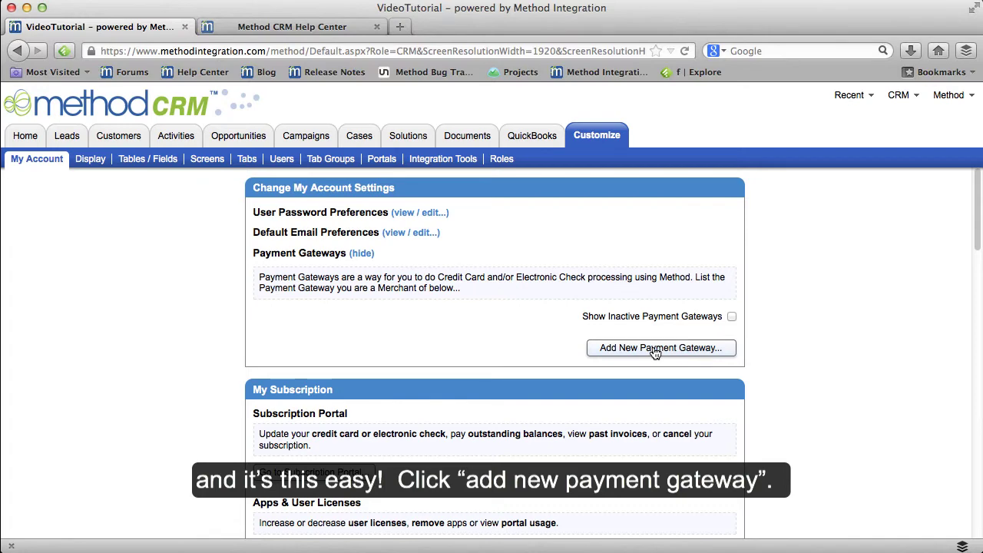
pyautogui.click(654, 348)
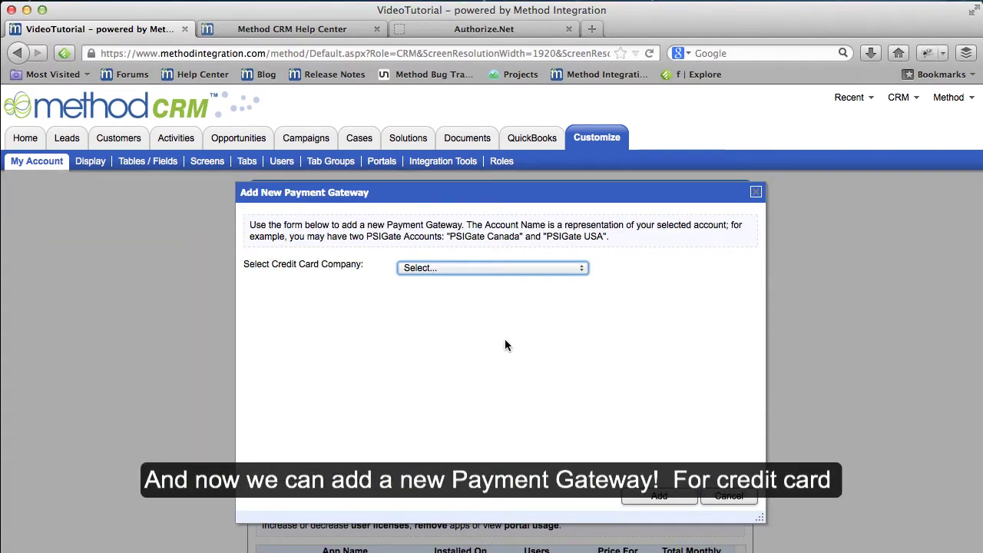
# Choose Authorize.NET as the credit card company, then select the 'Credit Card(1)' gateway name for editing.
pyautogui.click(452, 269)
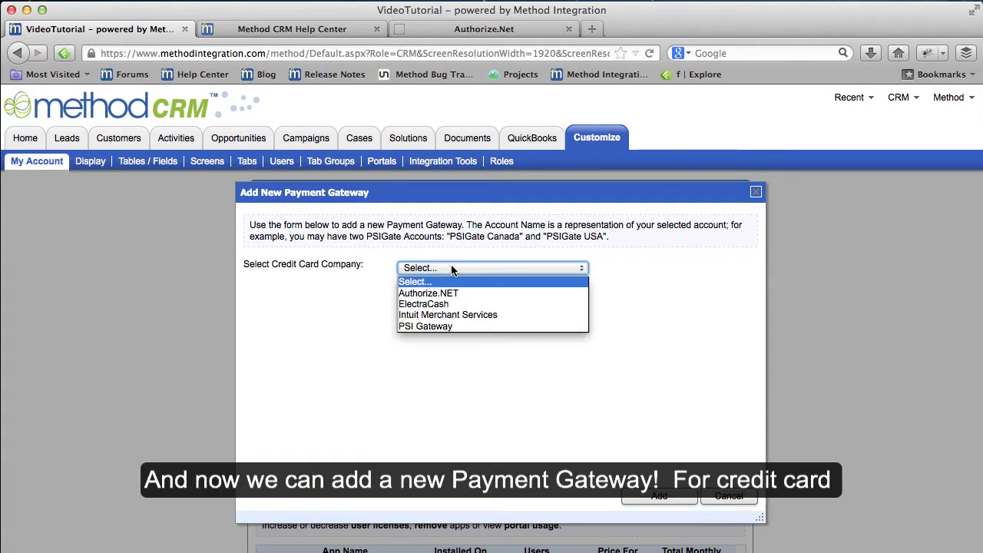
pyautogui.click(460, 293)
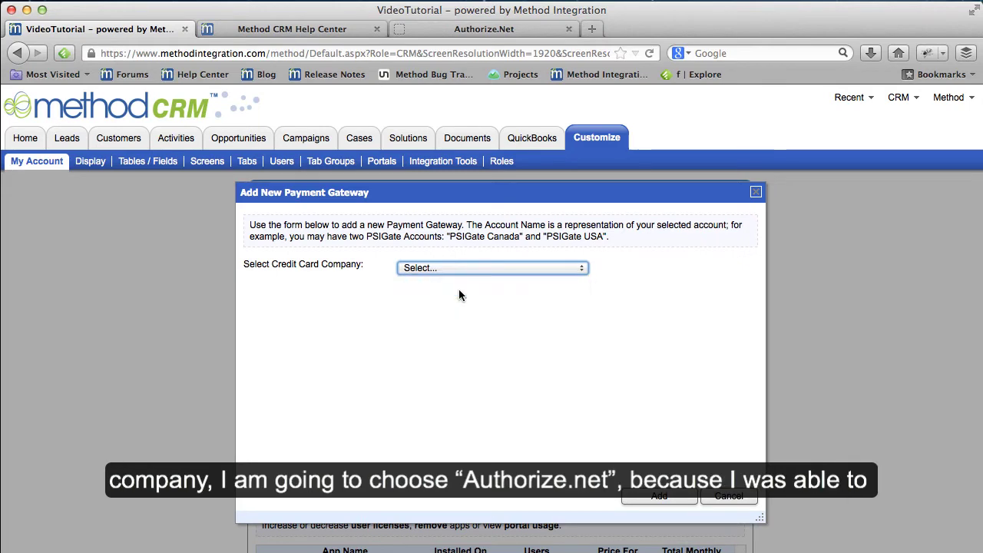
pyautogui.click(496, 29)
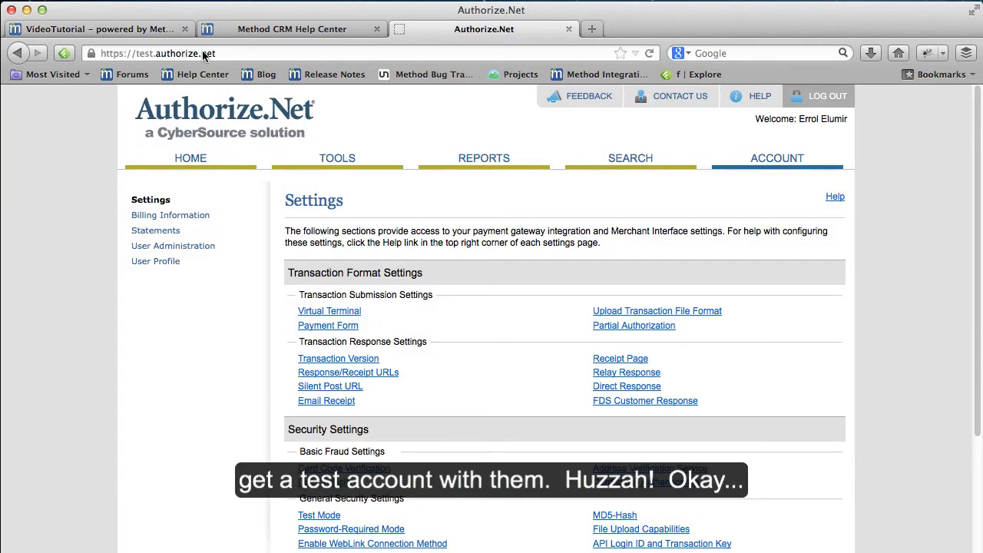
pyautogui.click(100, 30)
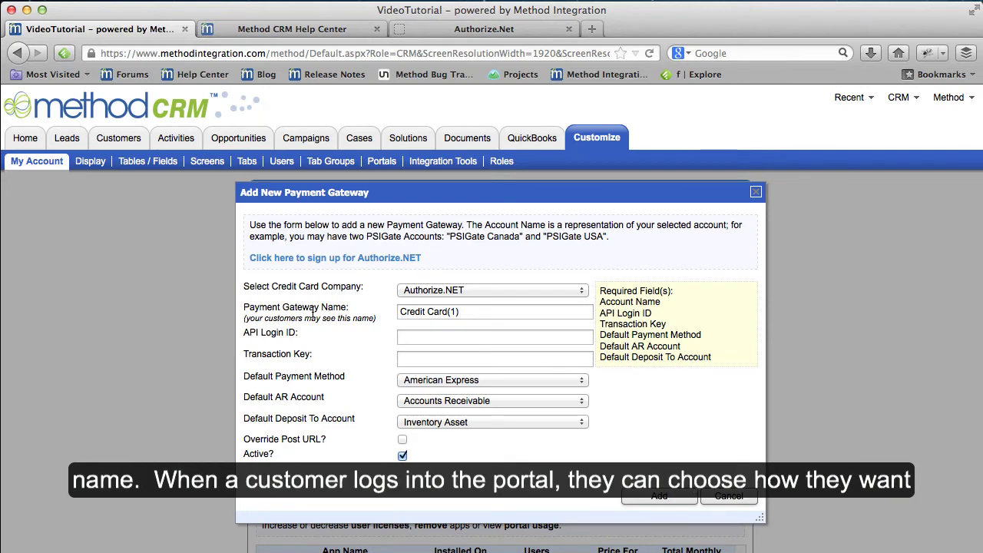
pyautogui.click(472, 311)
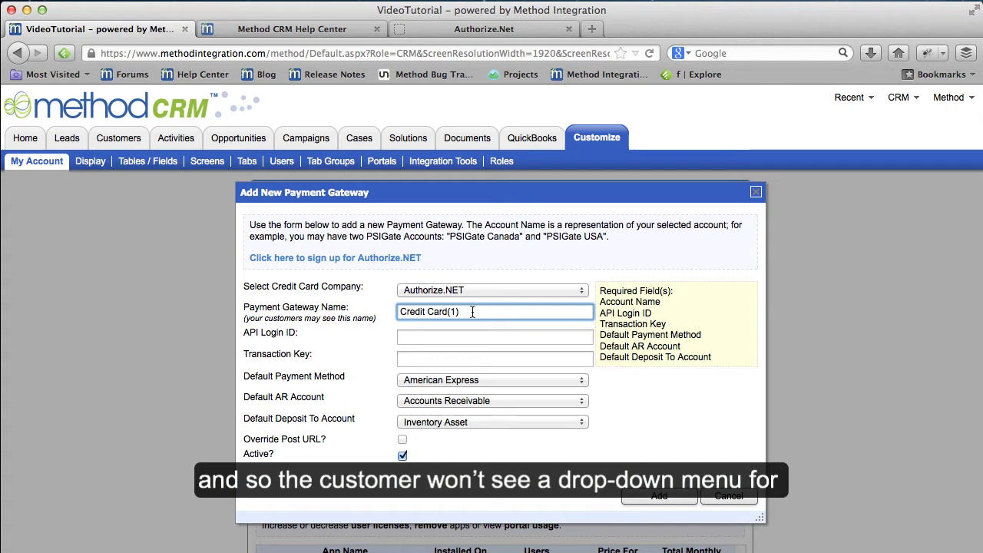
# Rename the gateway to 'Credit Card(Mastercards,Visa,Discover)'.
pyautogui.press('BackSpace')
pyautogui.press('BackSpace')
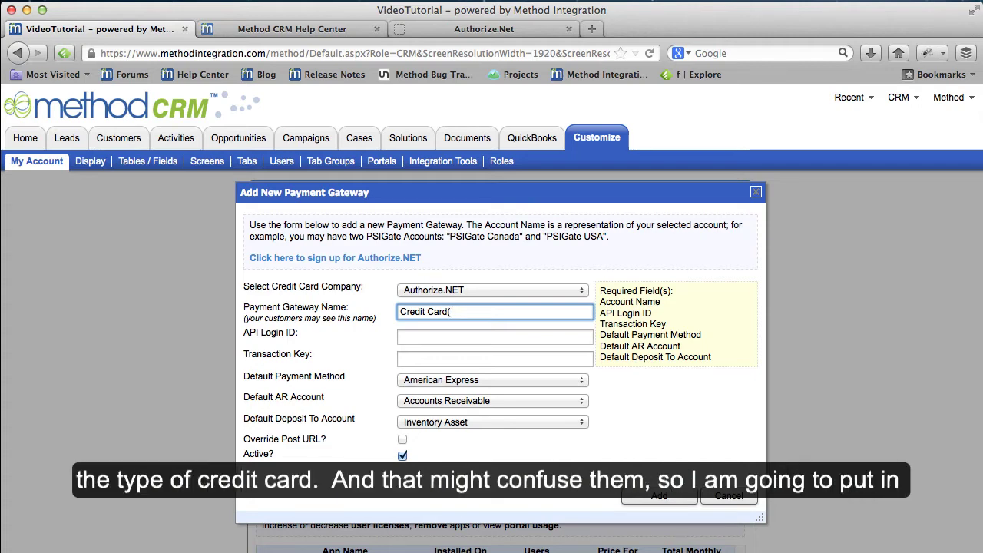
pyautogui.write('Mastercards,Vis')
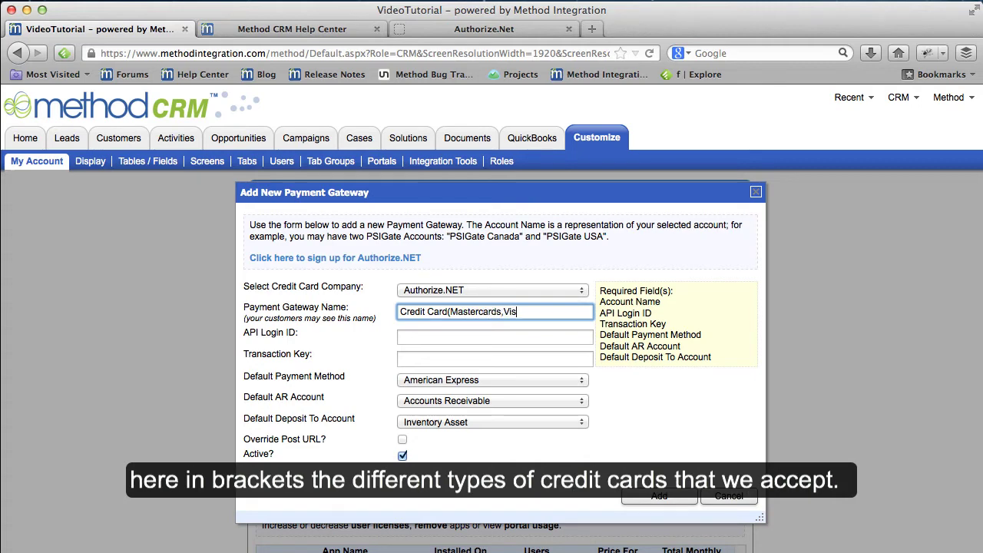
pyautogui.write('a,Discover)')
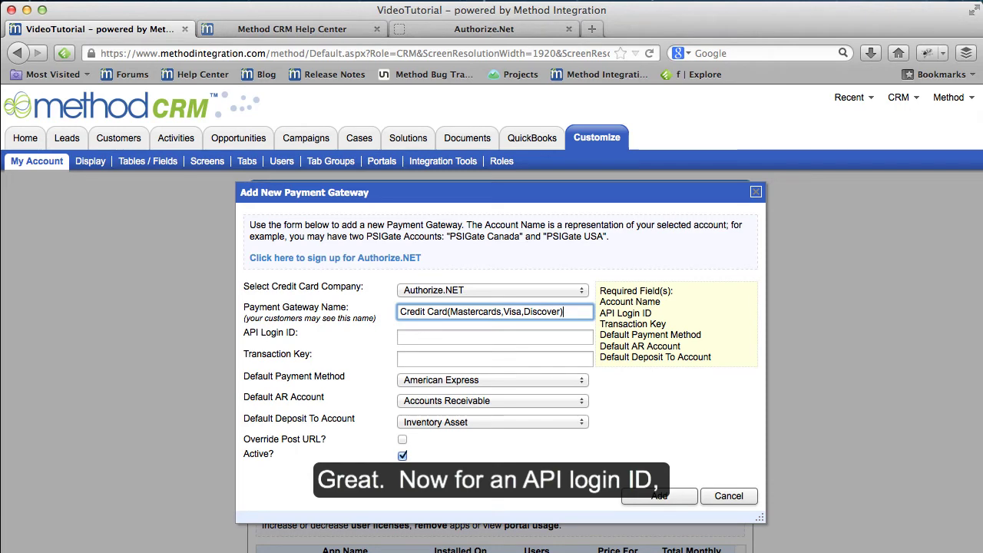
pyautogui.click(442, 337)
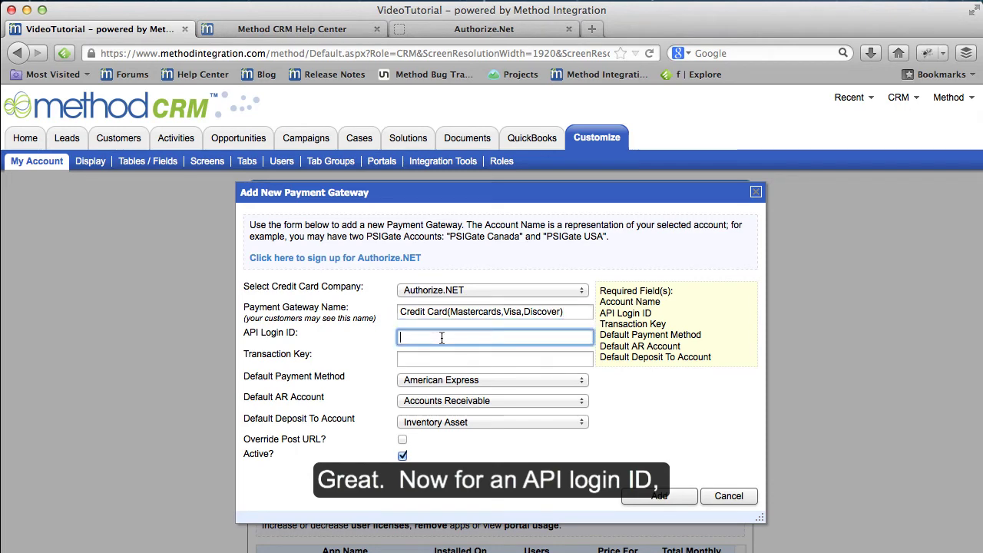
# Copy the API Login ID from the Authorize.Net account page into the gateway form.
pyautogui.click(484, 29)
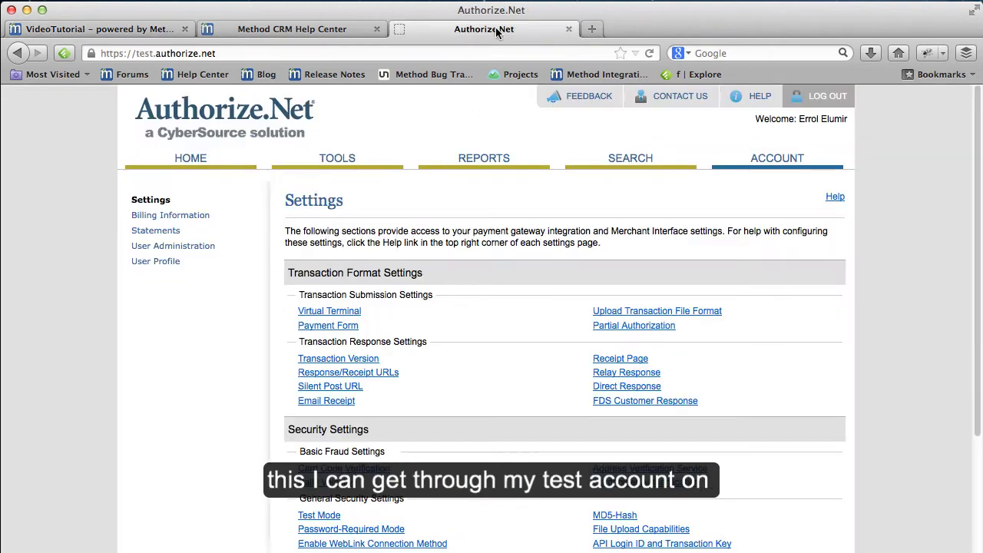
pyautogui.scroll(-3, 503, 361)
pyautogui.click(691, 377)
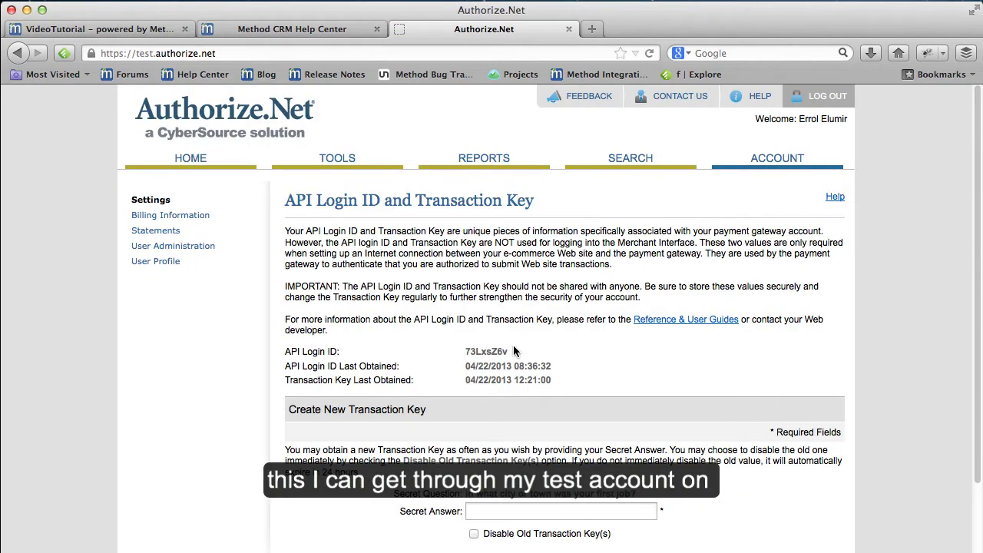
pyautogui.moveTo(509, 352); pyautogui.dragTo(464, 352)
pyautogui.press('super+c')
pyautogui.click(88, 29)
pyautogui.press('super+v')
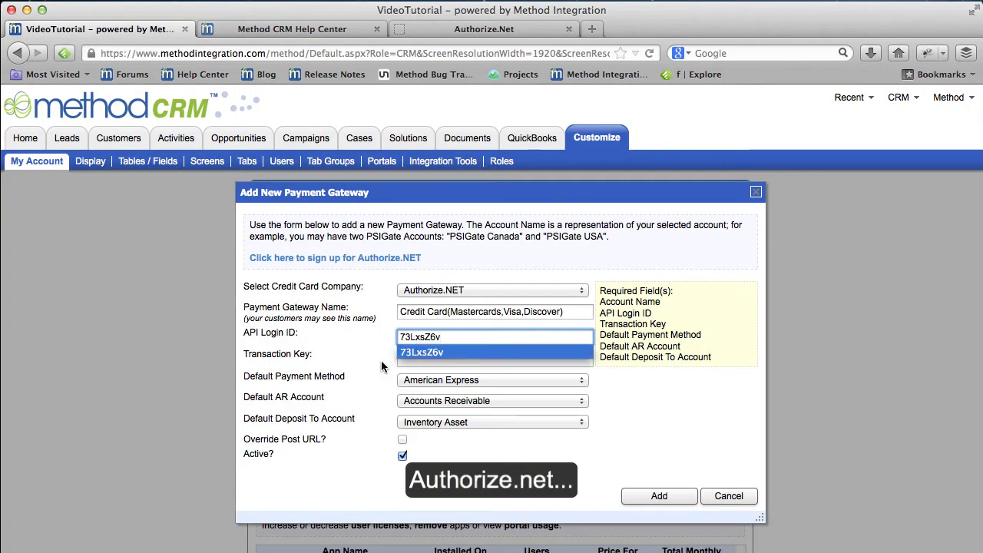
pyautogui.press('Tab')
# Generate a new Authorize.Net transaction key using the secret answer and paste it into the form.
pyautogui.press('super+3')
pyautogui.click(519, 433)
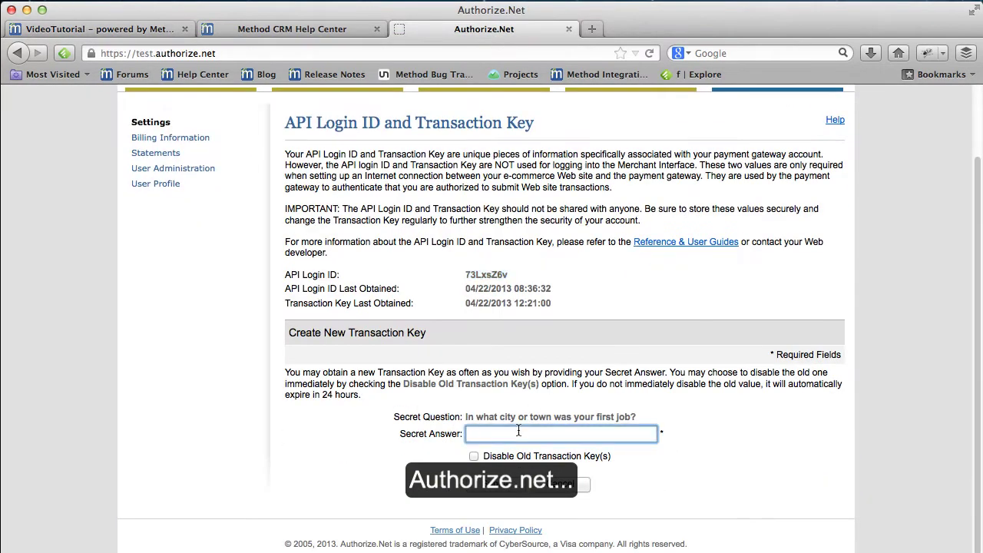
pyautogui.write('•••••••')
pyautogui.click(507, 484)
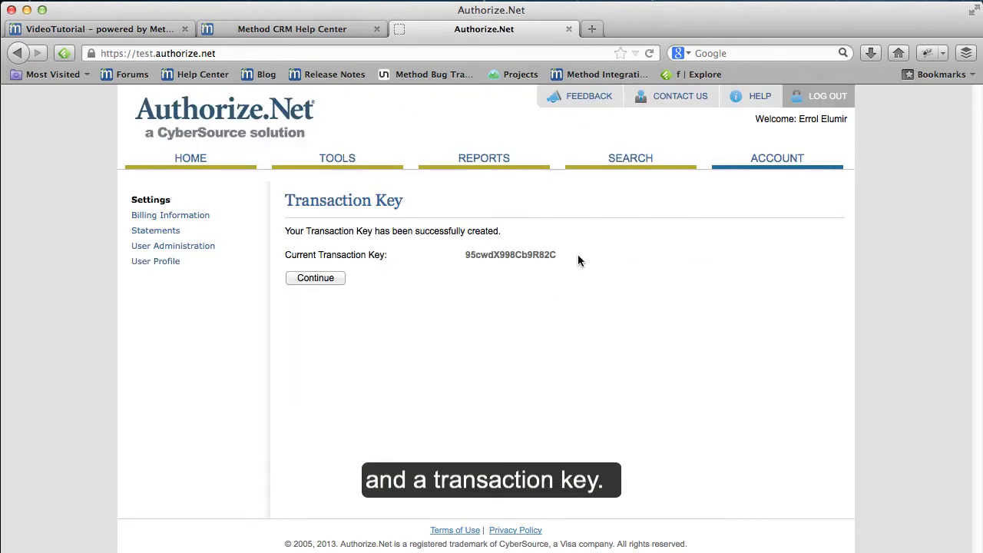
pyautogui.moveTo(577, 254); pyautogui.dragTo(465, 254)
pyautogui.press('super+c')
pyautogui.press('super+1')
pyautogui.press('super+v')
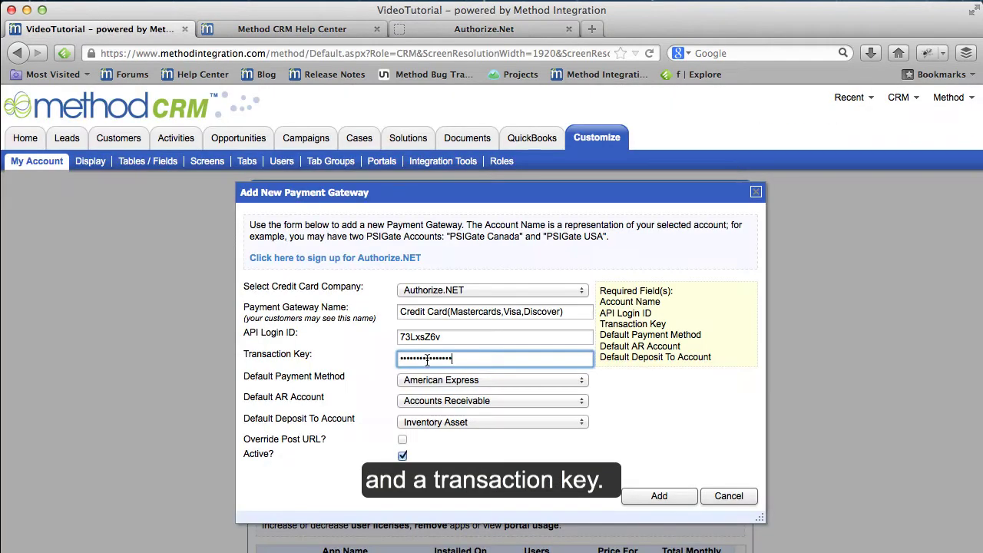
# Set defaults to MasterCard, Accounts Receivable and The Bank Of Banks, then add the gateway.
pyautogui.click(361, 382)
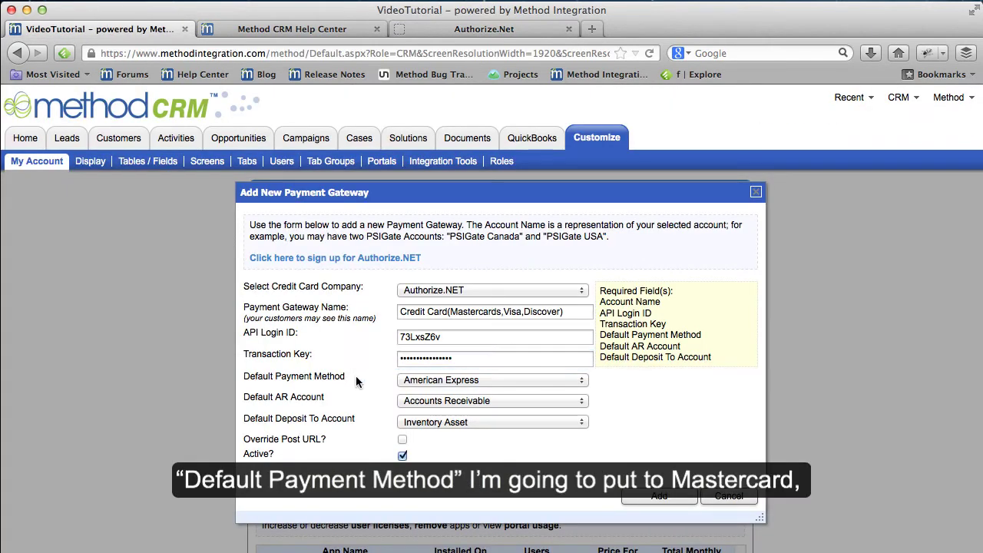
pyautogui.click(418, 381)
pyautogui.click(418, 470)
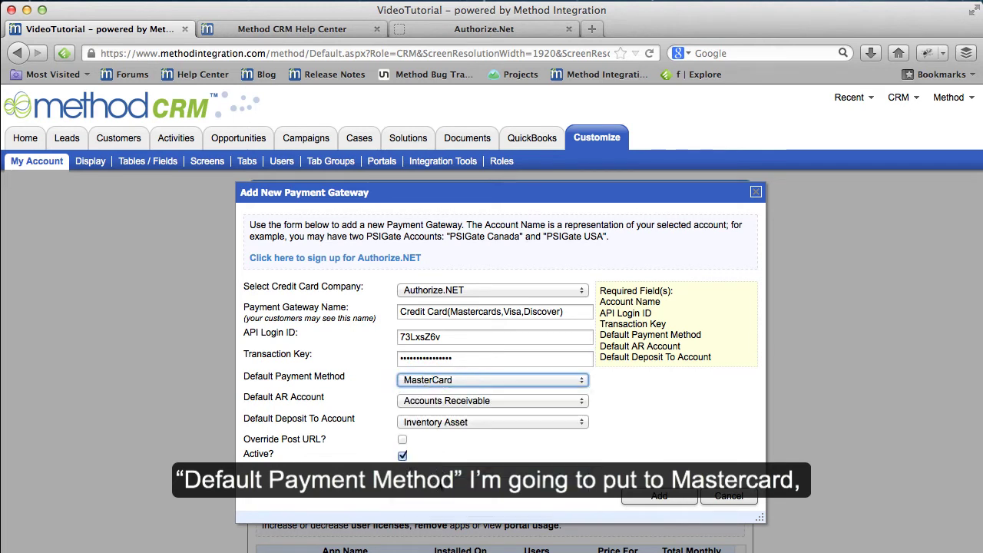
pyautogui.click(427, 401)
pyautogui.click(426, 411)
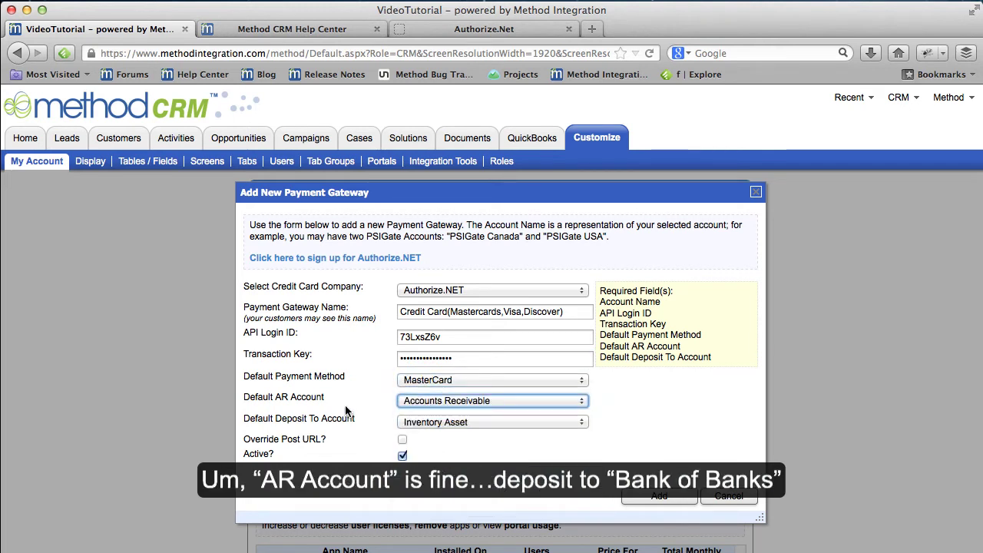
pyautogui.click(412, 423)
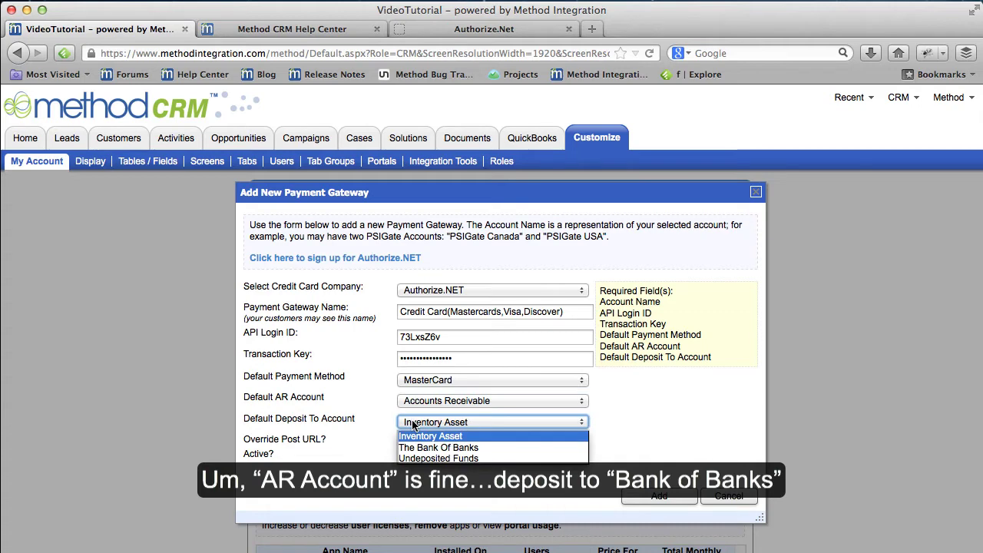
pyautogui.click(441, 447)
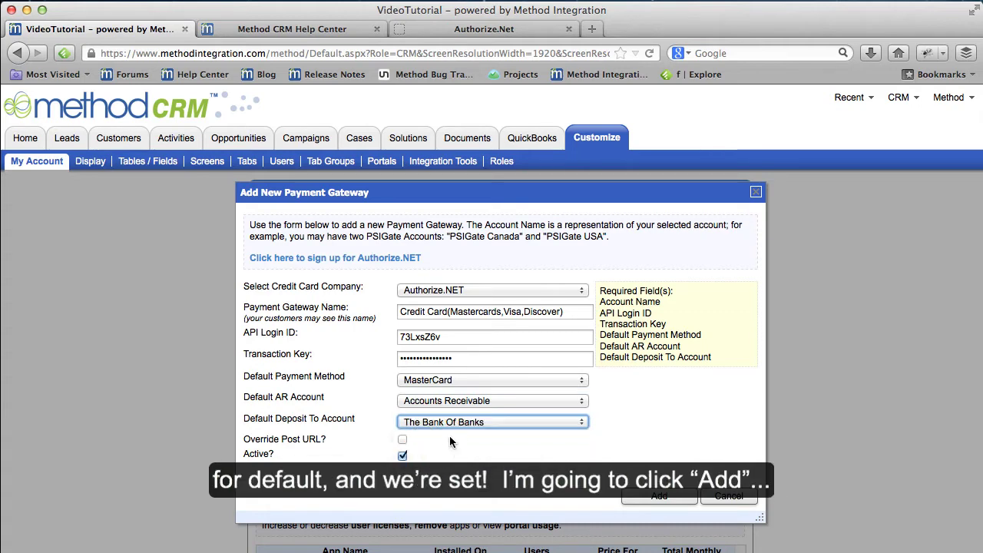
pyautogui.click(657, 499)
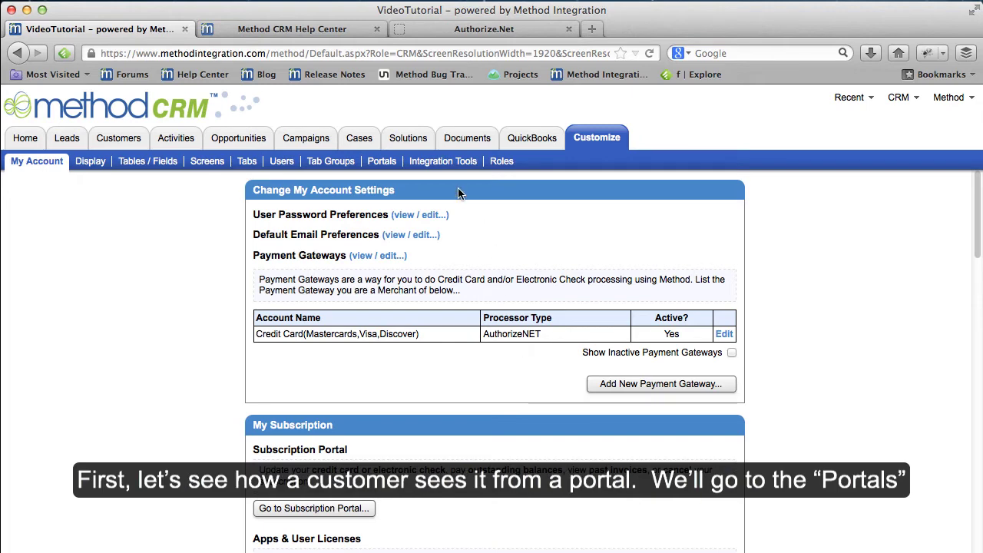
# Open the Contacts_Portal test sign-in page and sign in with the customer's user name and password.
pyautogui.click(390, 164)
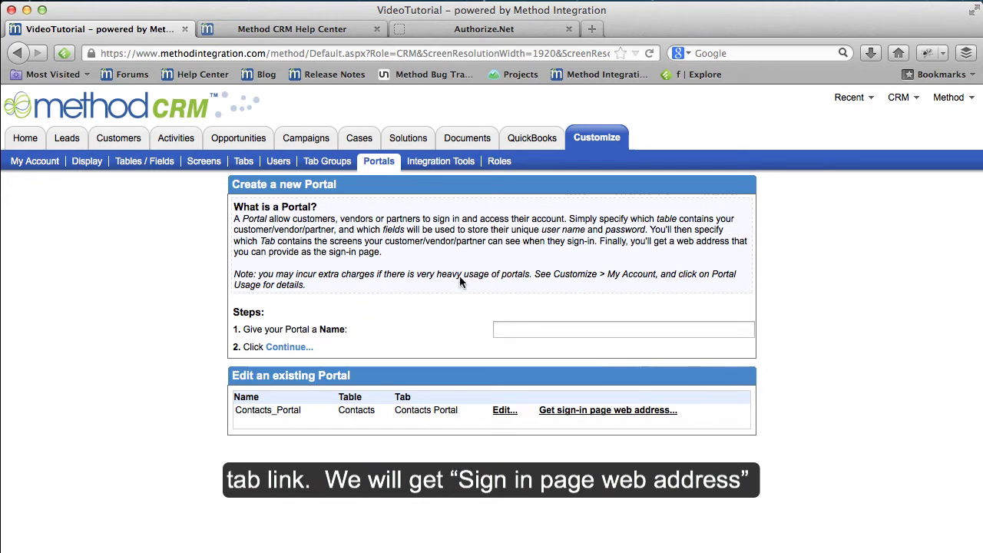
pyautogui.click(571, 410)
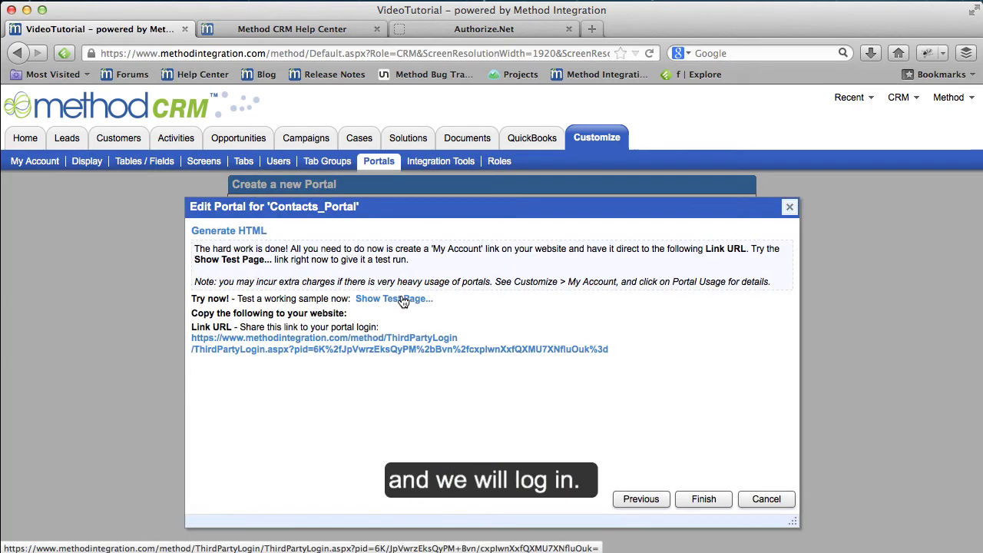
pyautogui.click(401, 343)
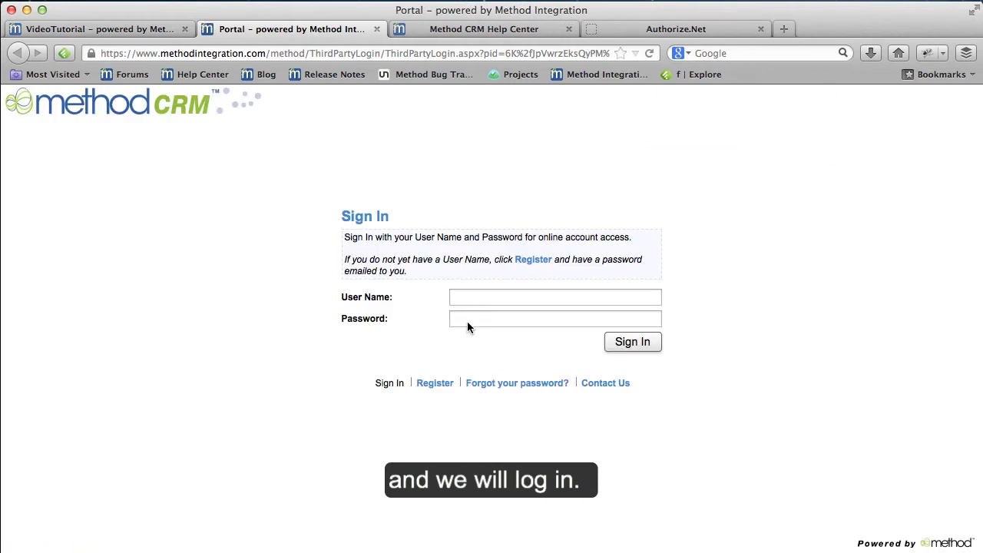
pyautogui.click(498, 301)
pyautogui.write('Elumir')
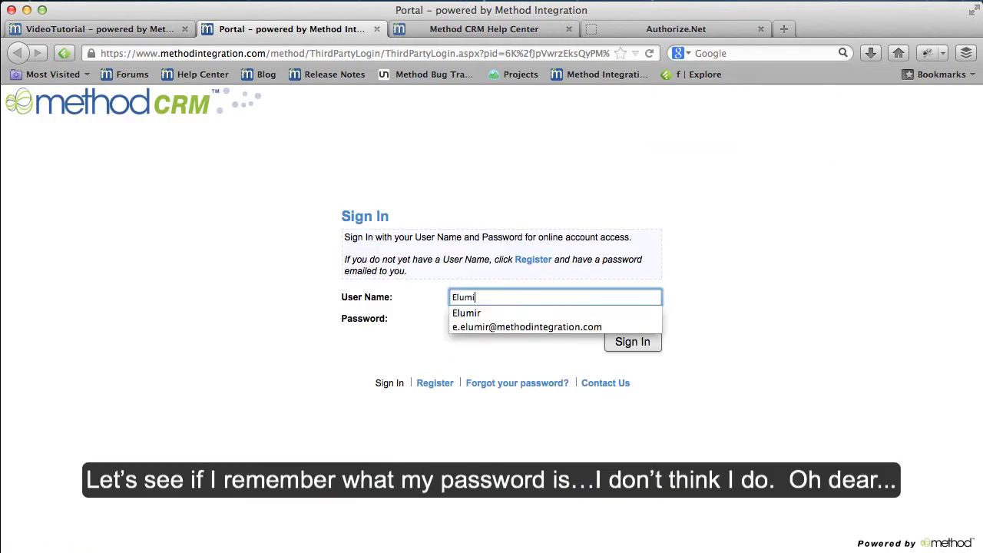
pyautogui.press('Tab')
pyautogui.write('********')
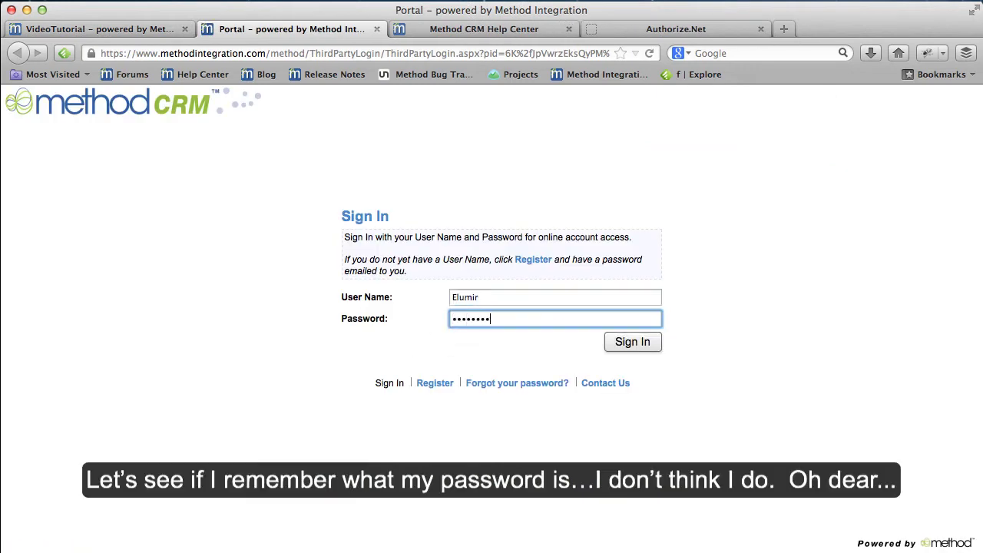
pyautogui.click(632, 344)
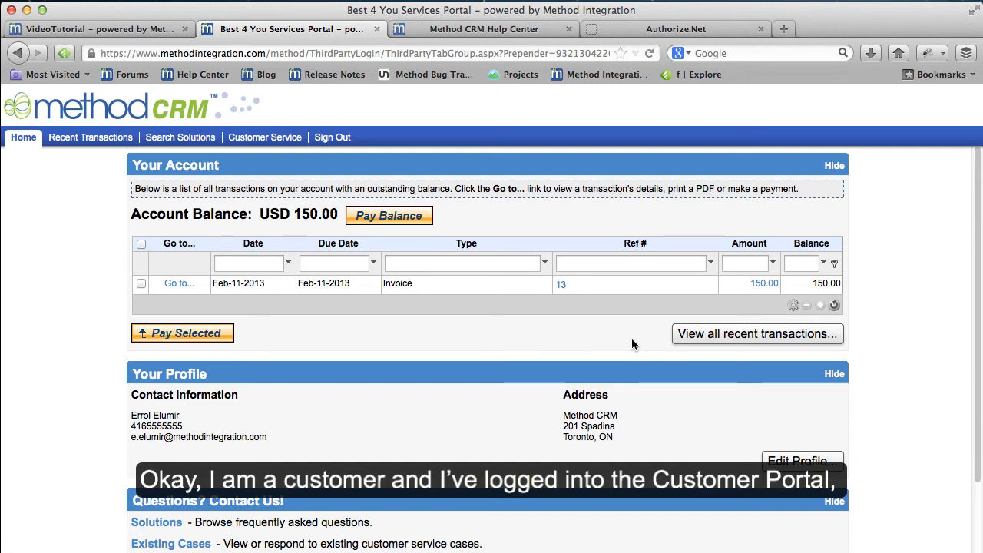
pyautogui.click(406, 223)
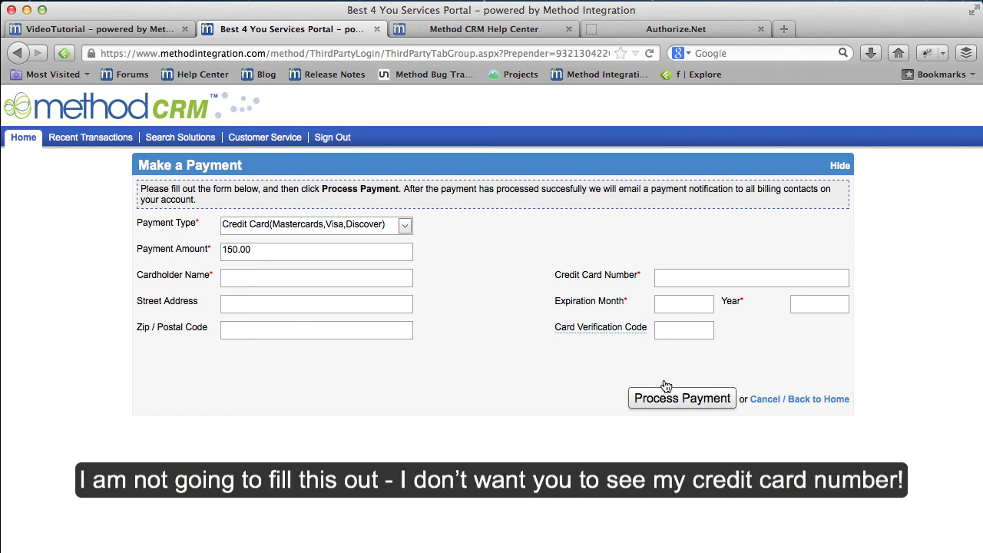
pyautogui.click(813, 399)
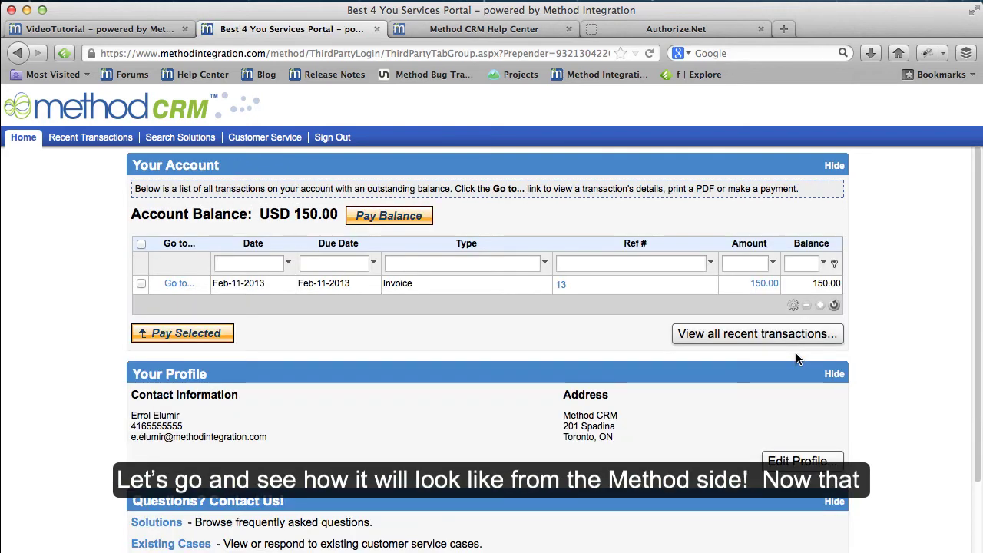
# Open Customers > Receive Payment and select the customer who owes 995.10 in Received From.
pyautogui.click(97, 27)
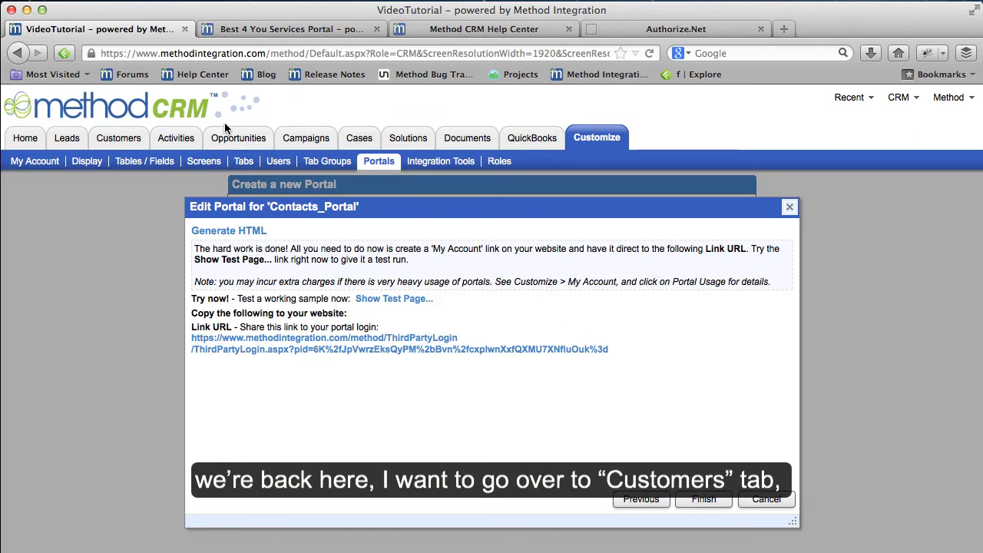
pyautogui.click(129, 139)
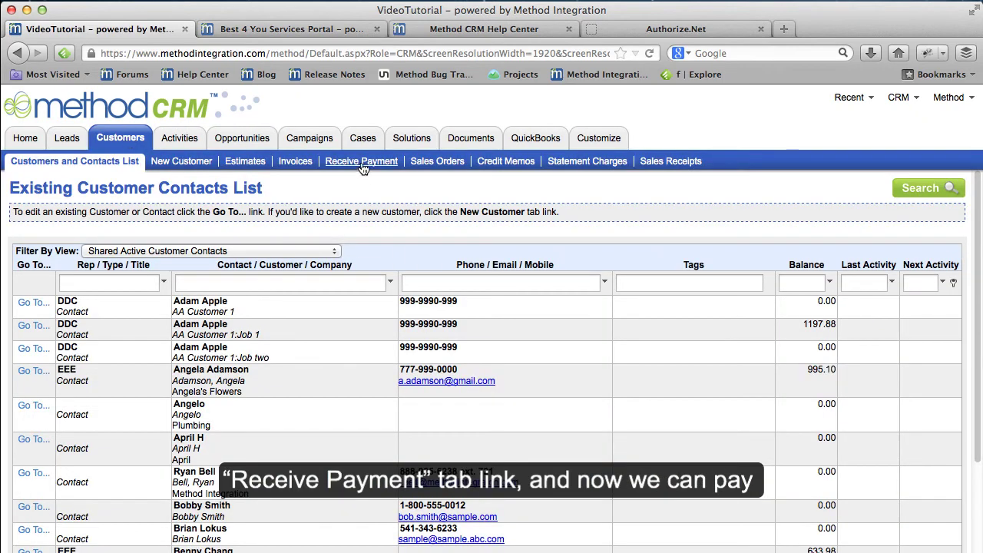
pyautogui.click(364, 164)
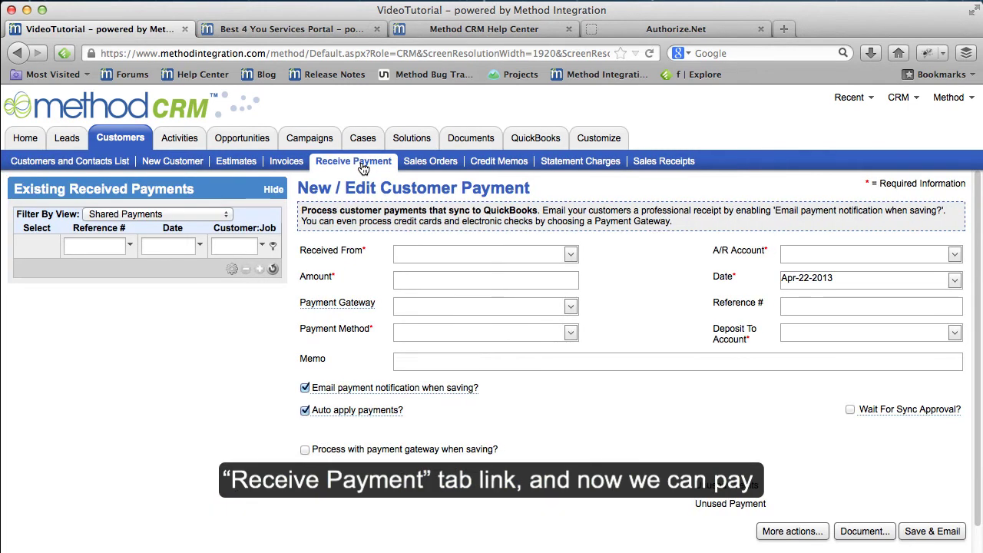
pyautogui.click(573, 258)
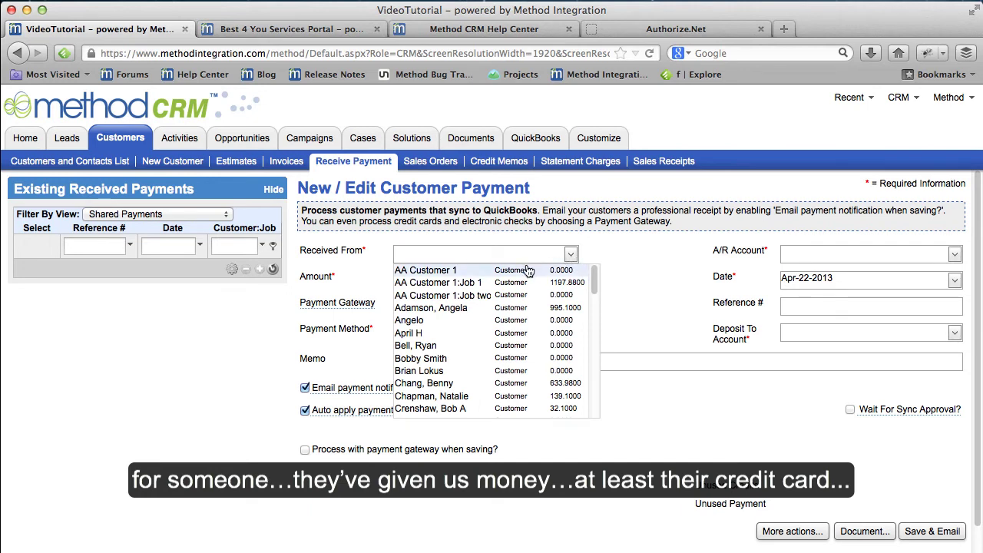
pyautogui.click(464, 309)
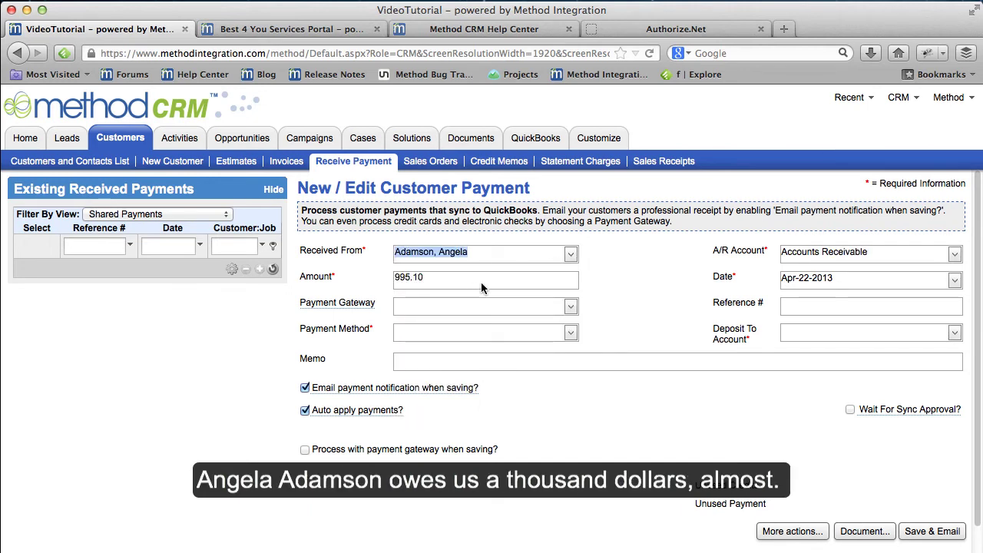
# Choose the Credit Card(Mastercards,Visa,Discover) payment gateway to reveal the card fields.
pyautogui.click(570, 307)
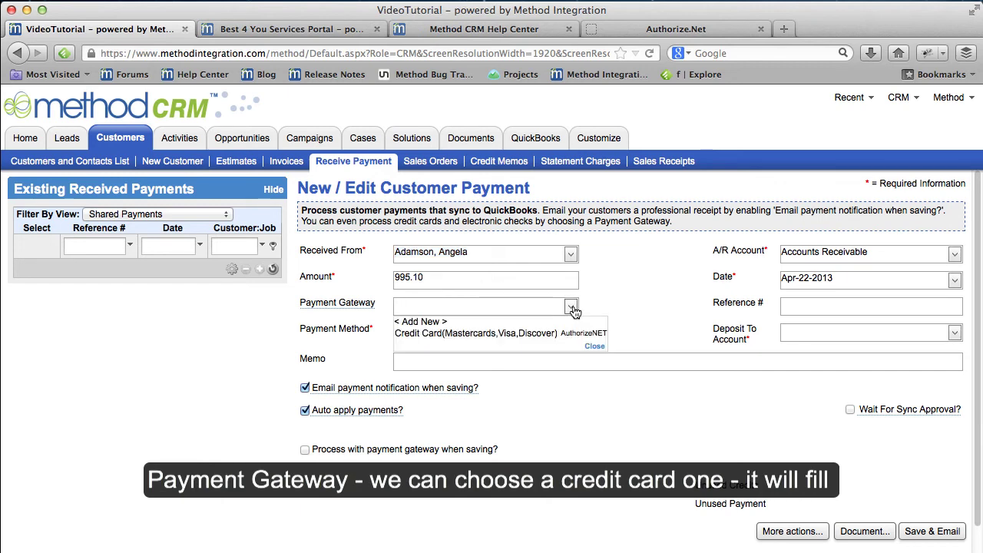
pyautogui.click(495, 333)
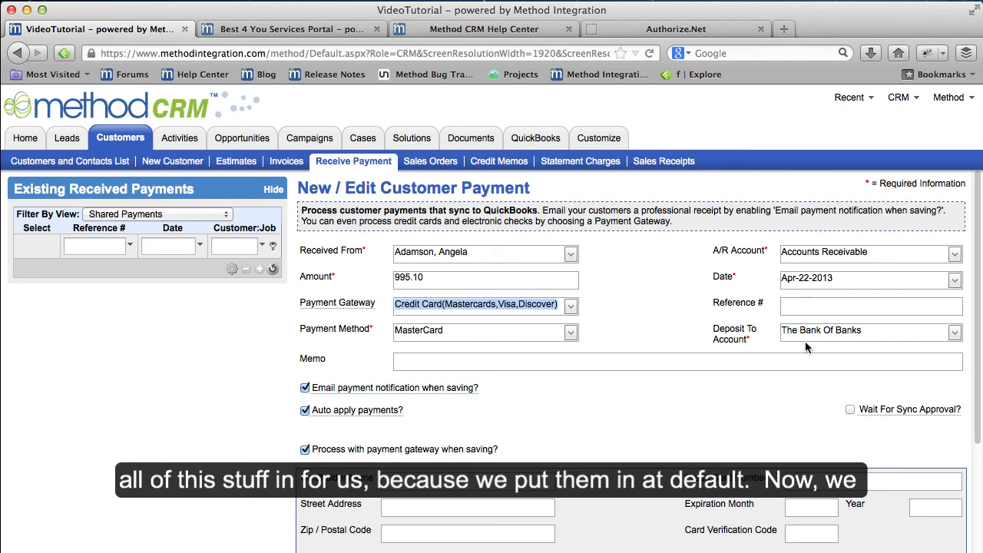
pyautogui.scroll(-3, 588, 410)
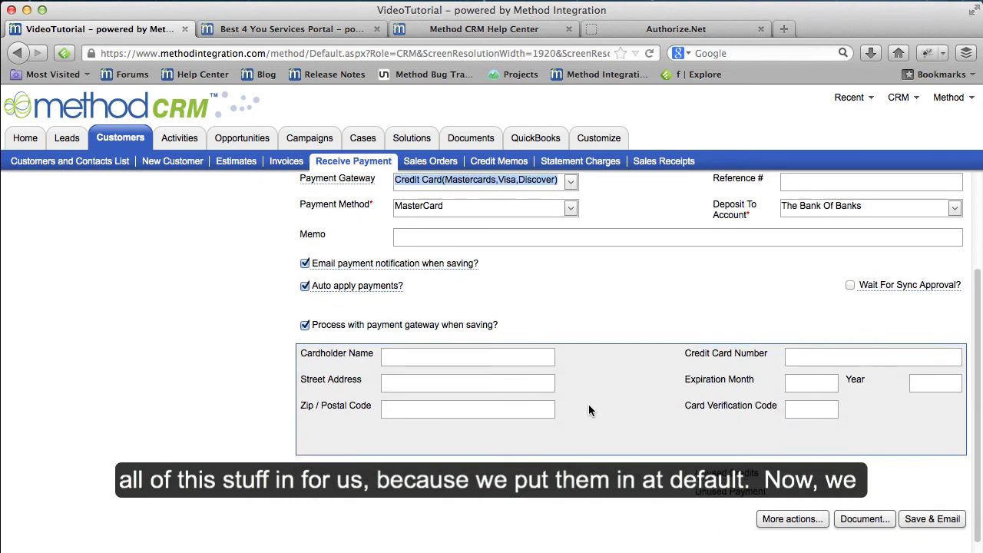
pyautogui.scroll(-1, 588, 409)
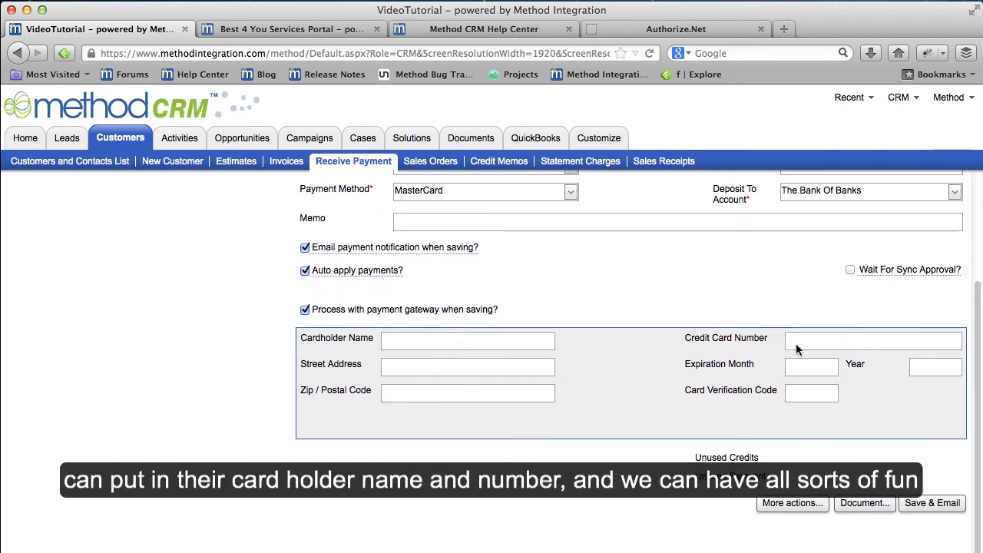